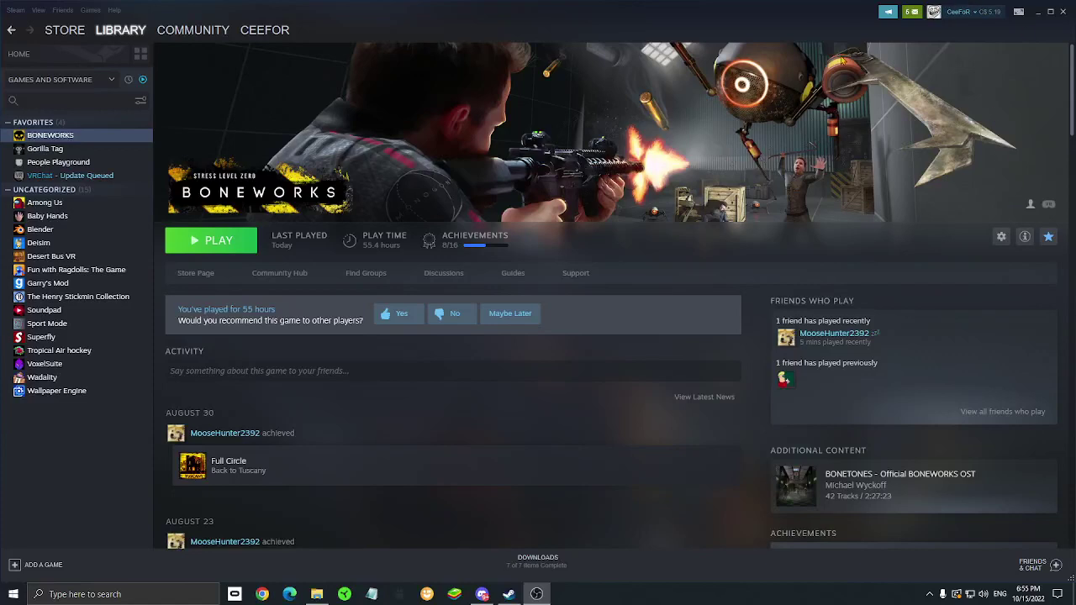
- Choose Uninstall for BONEWORKS from the game's Manage options
click(1001, 237)
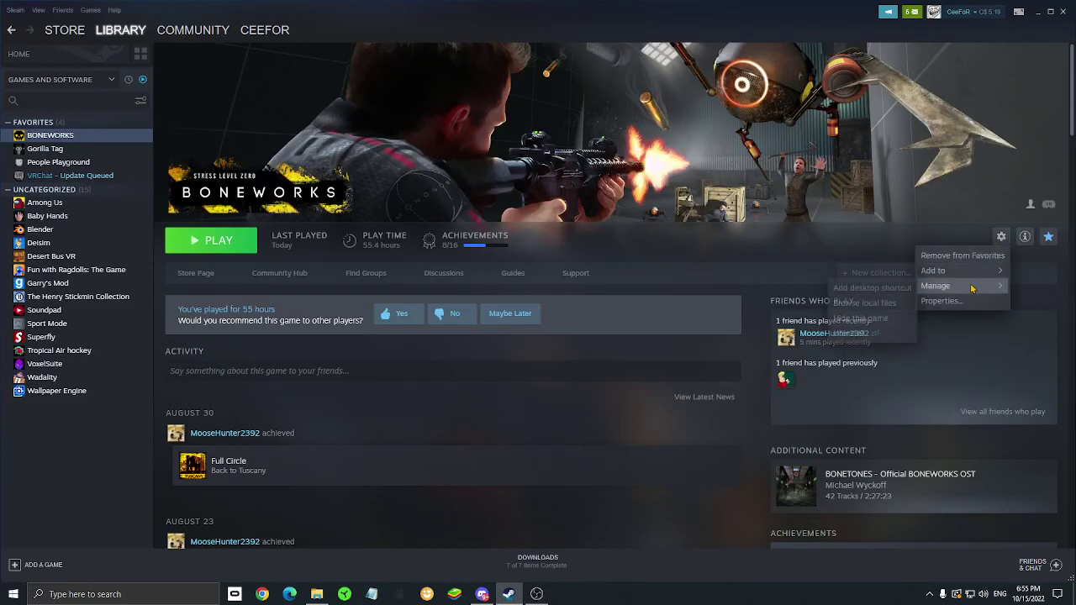
mouse_move(935, 285)
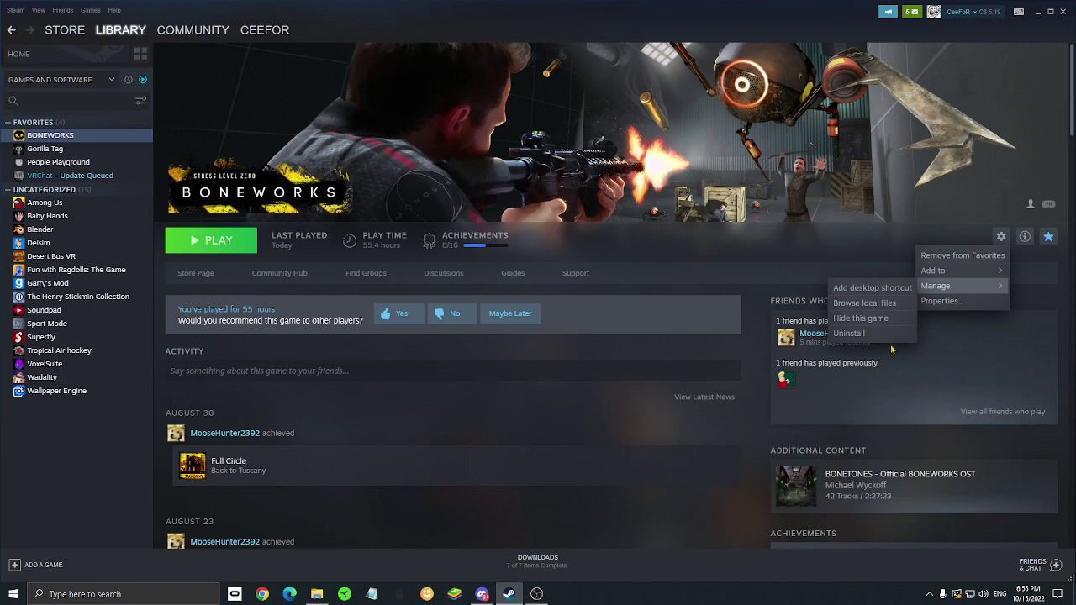
click(849, 334)
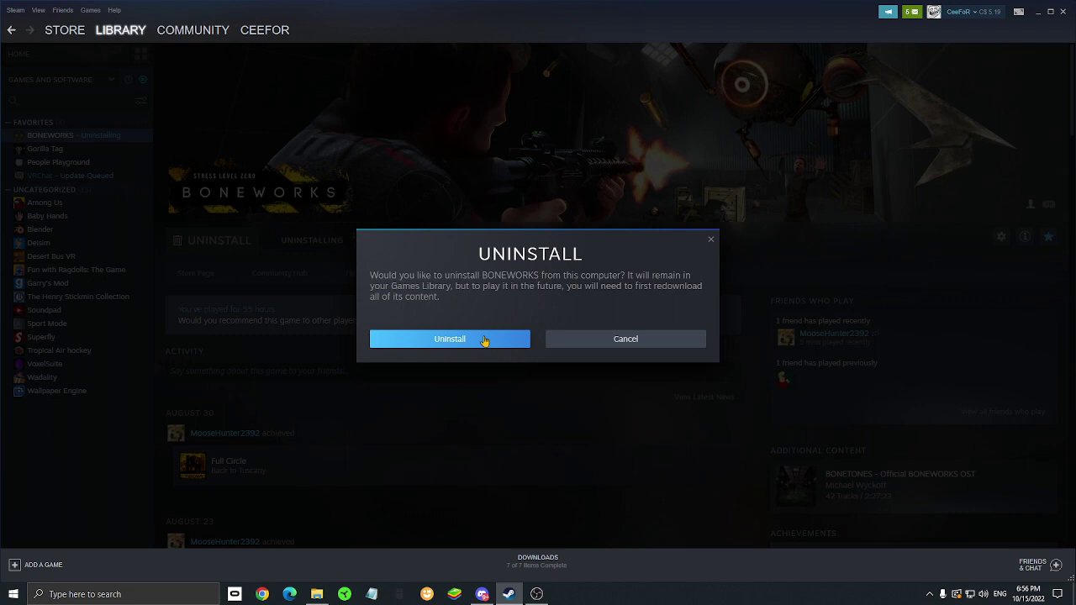
click(485, 341)
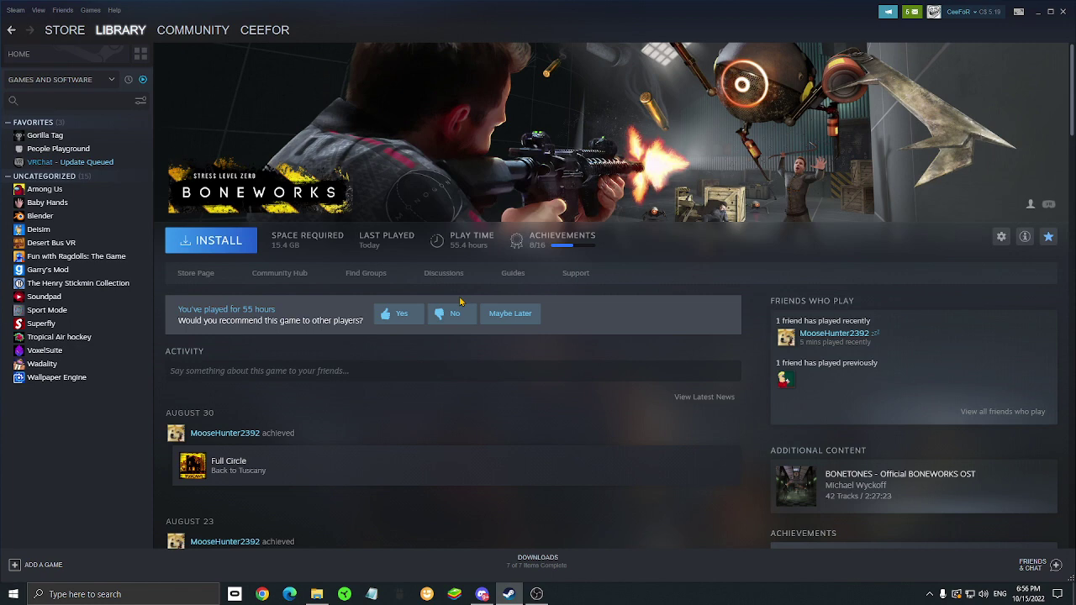
click(317, 594)
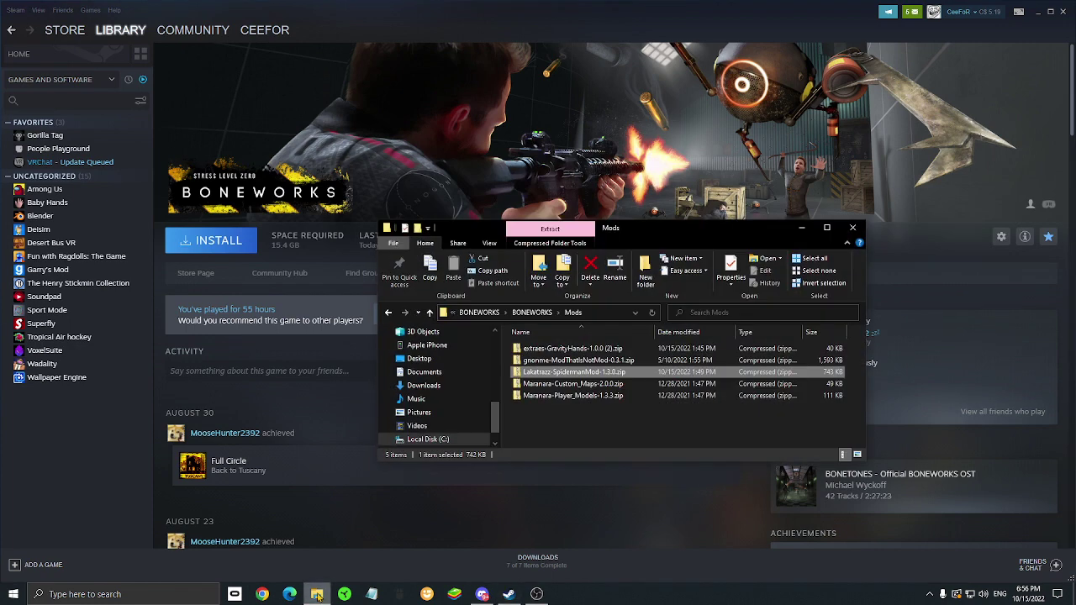
key(alt+Up)
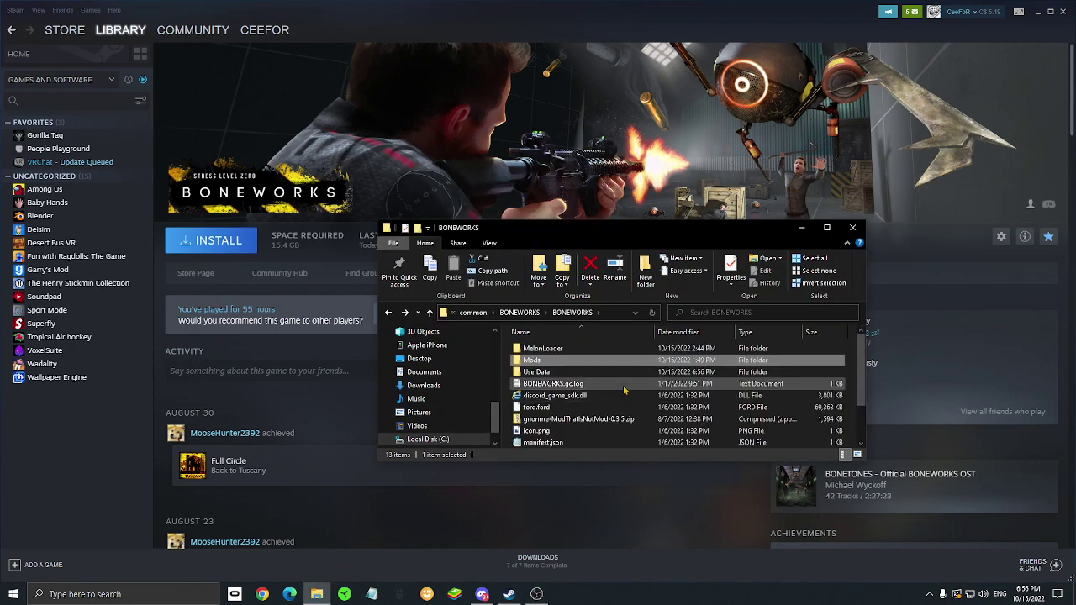
double_click(622, 371)
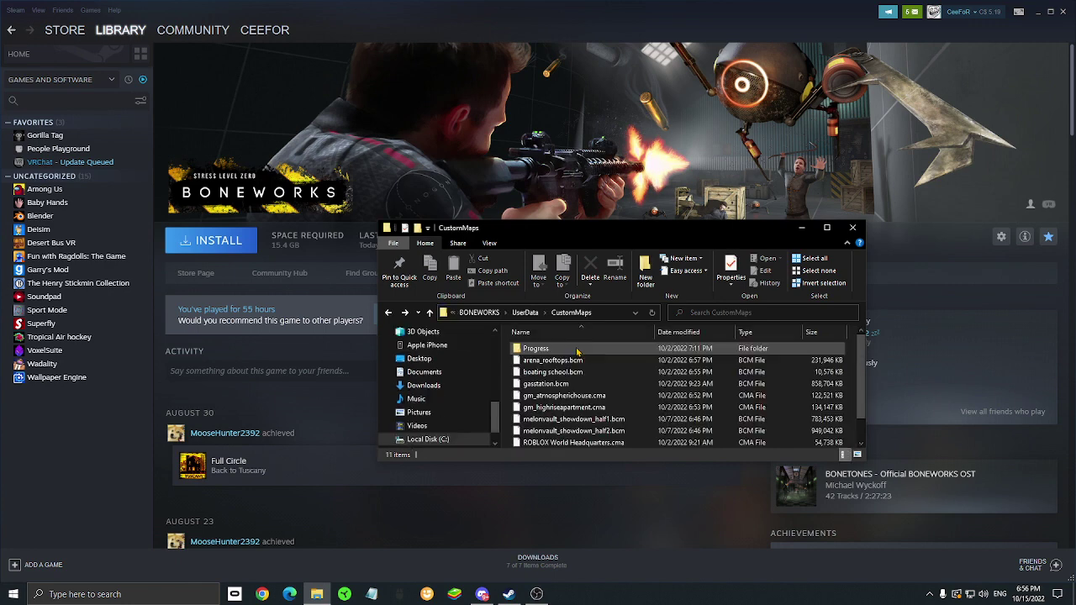
scroll(577, 352, down, 1)
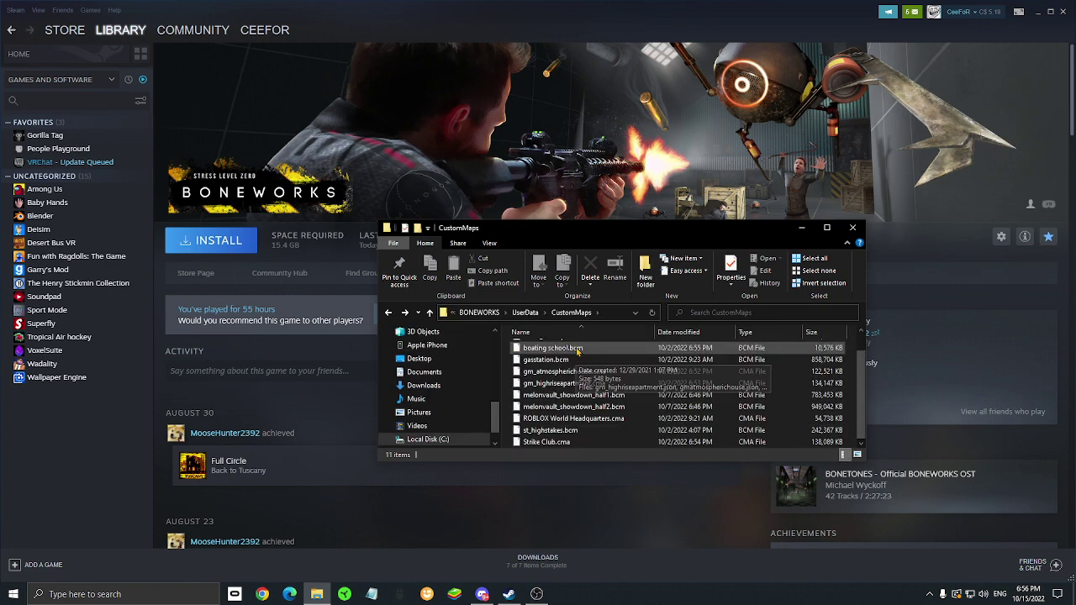
- Close the file browser and install BONEWORKS with desktop and start menu shortcuts
click(852, 228)
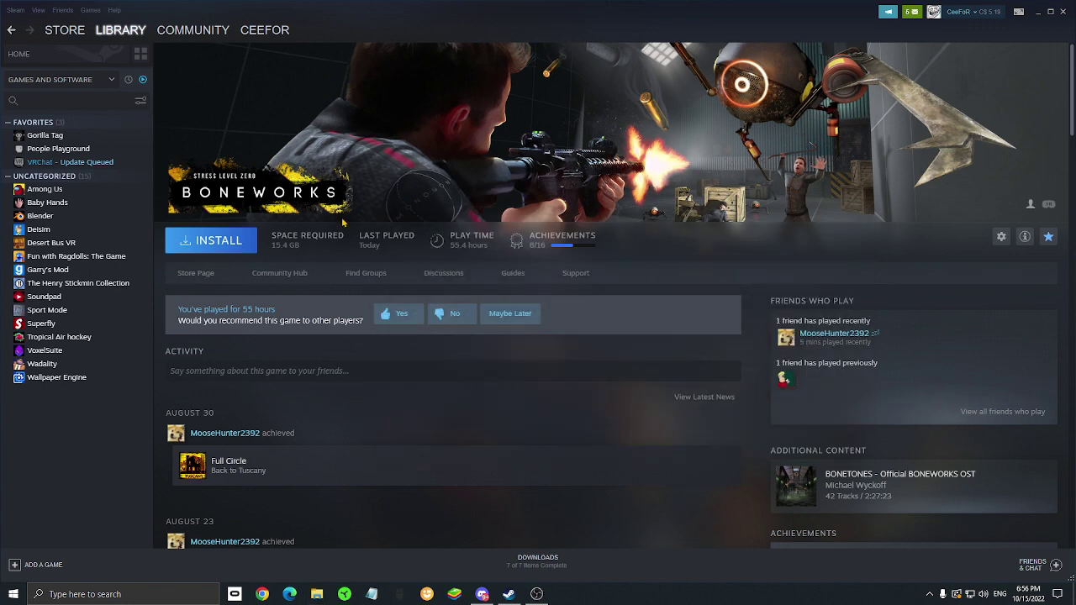
click(211, 240)
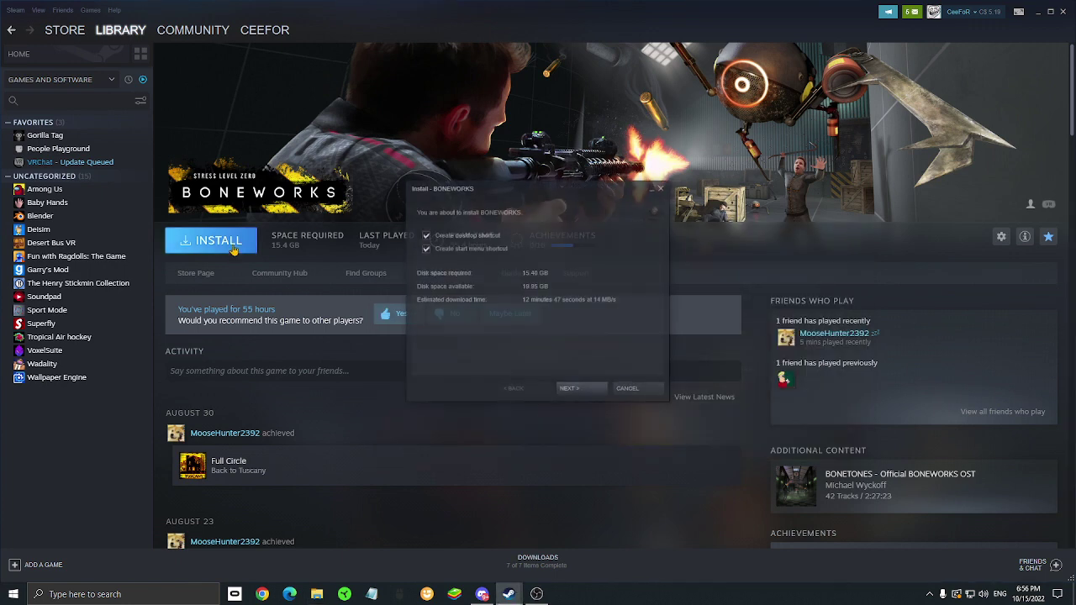
click(571, 389)
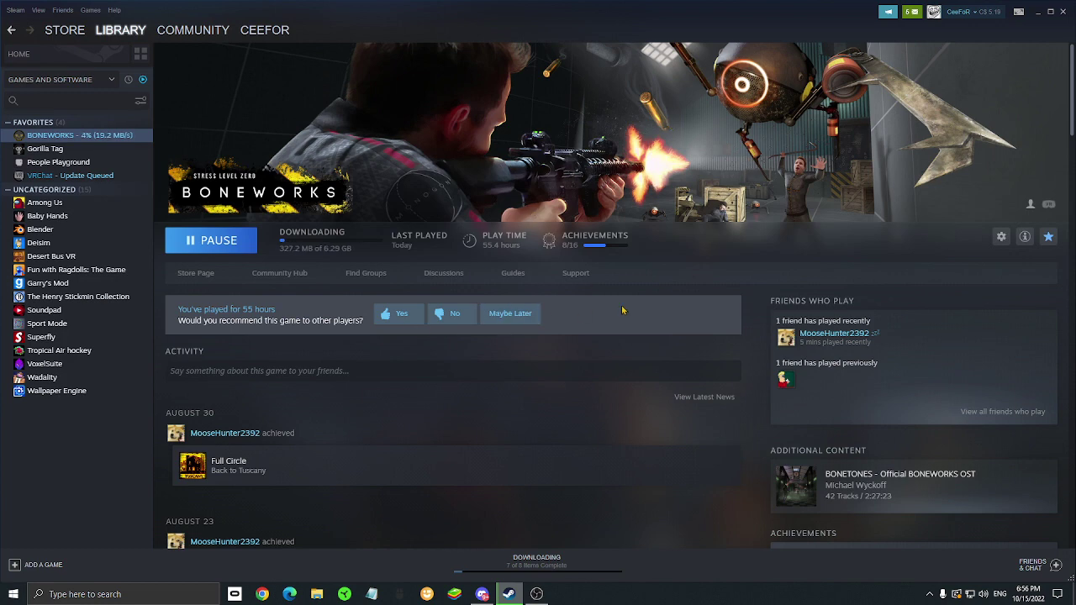
scroll(622, 310, down, 5)
scroll(588, 303, down, 5)
scroll(372, 320, up, 2)
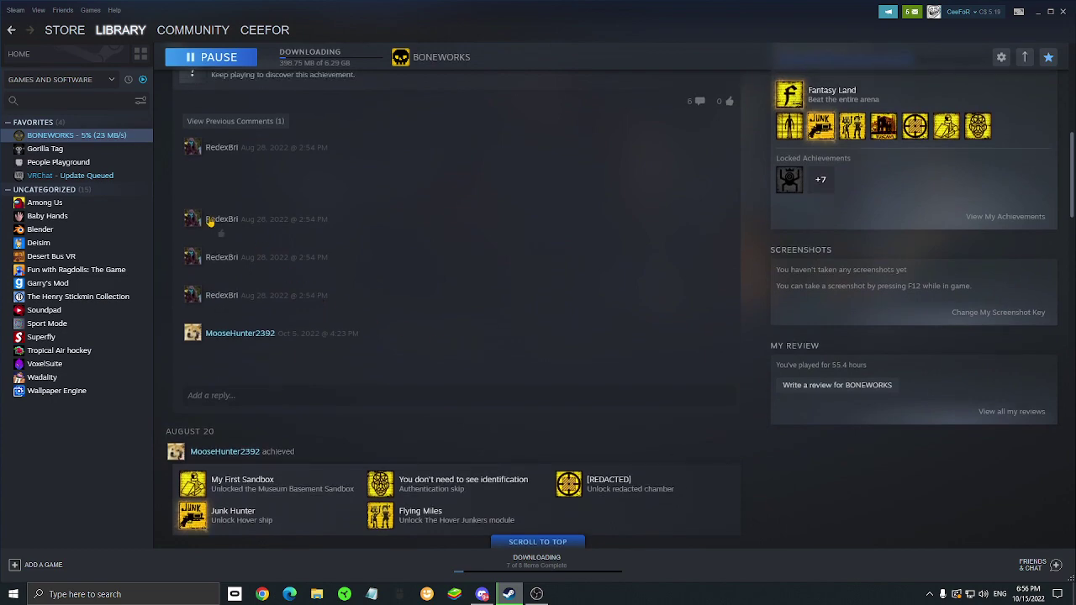
scroll(252, 211, up, 4)
scroll(378, 185, up, 6)
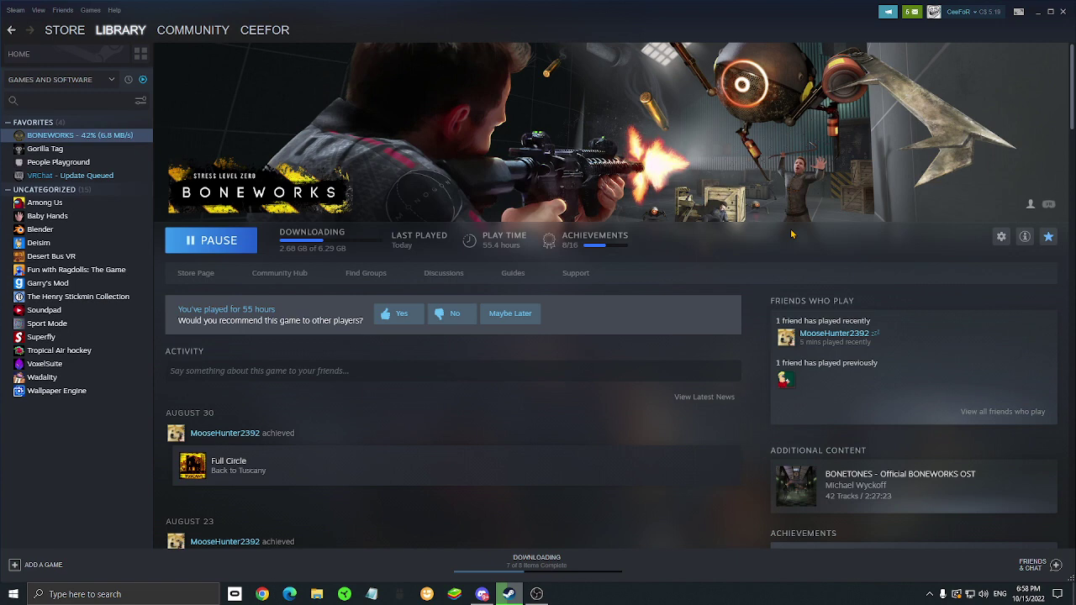
scroll(798, 298, down, 4)
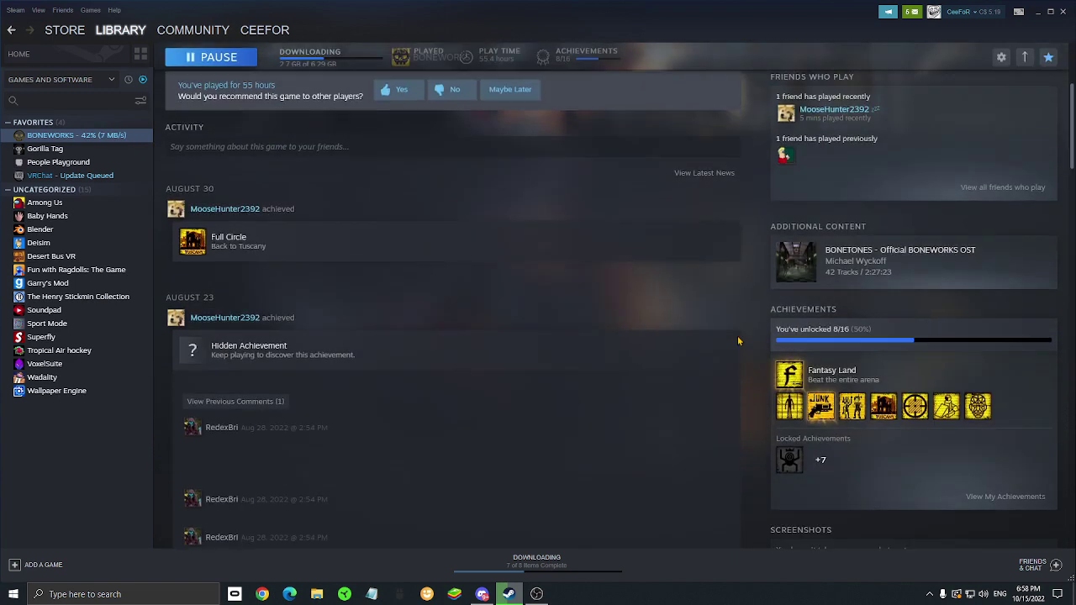
scroll(591, 317, down, 3)
scroll(590, 318, down, 2)
scroll(328, 252, down, 3)
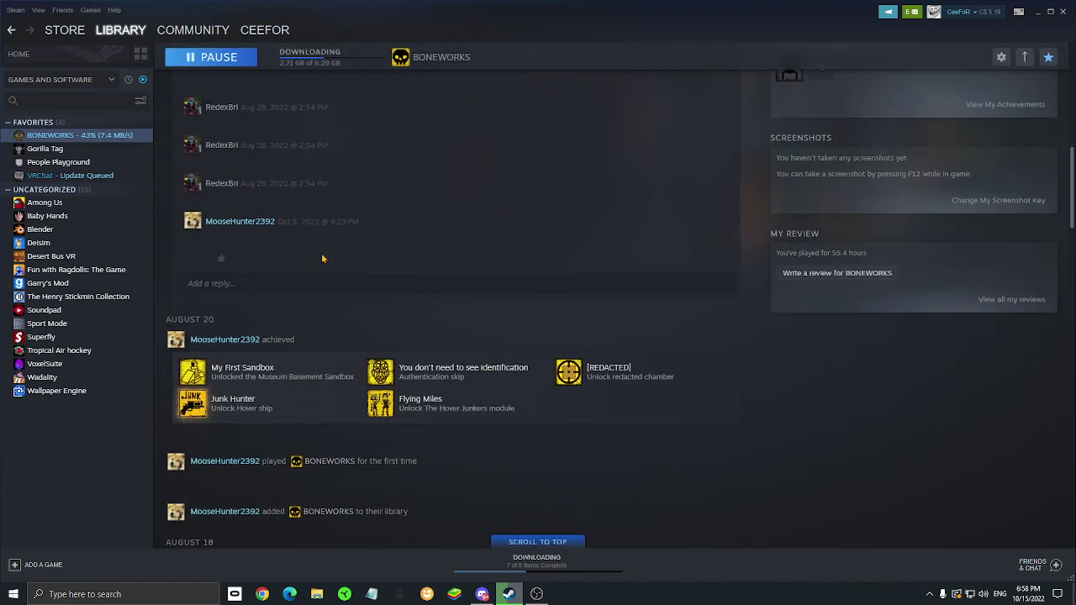
mouse_move(454, 387)
scroll(404, 414, down, 5)
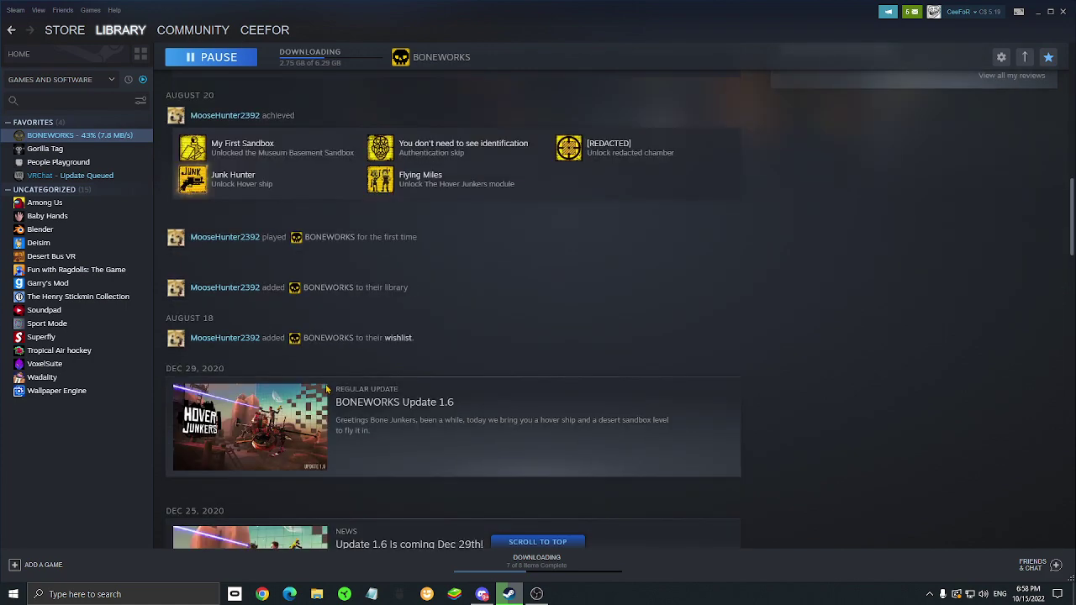
scroll(362, 395, down, 5)
scroll(332, 377, down, 5)
scroll(331, 377, down, 3)
scroll(330, 395, up, 6)
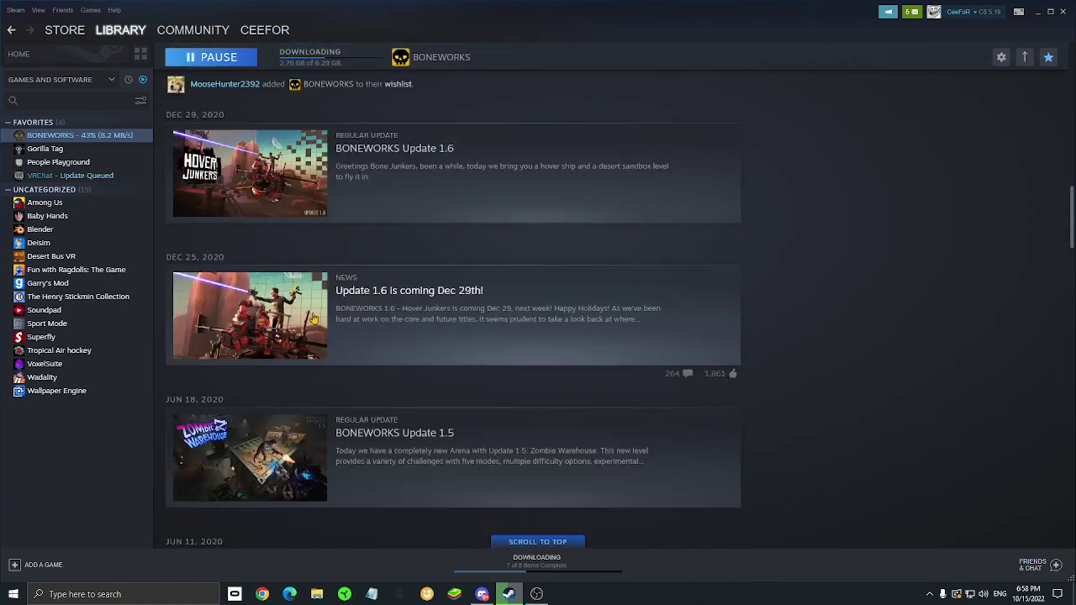
scroll(328, 408, up, 5)
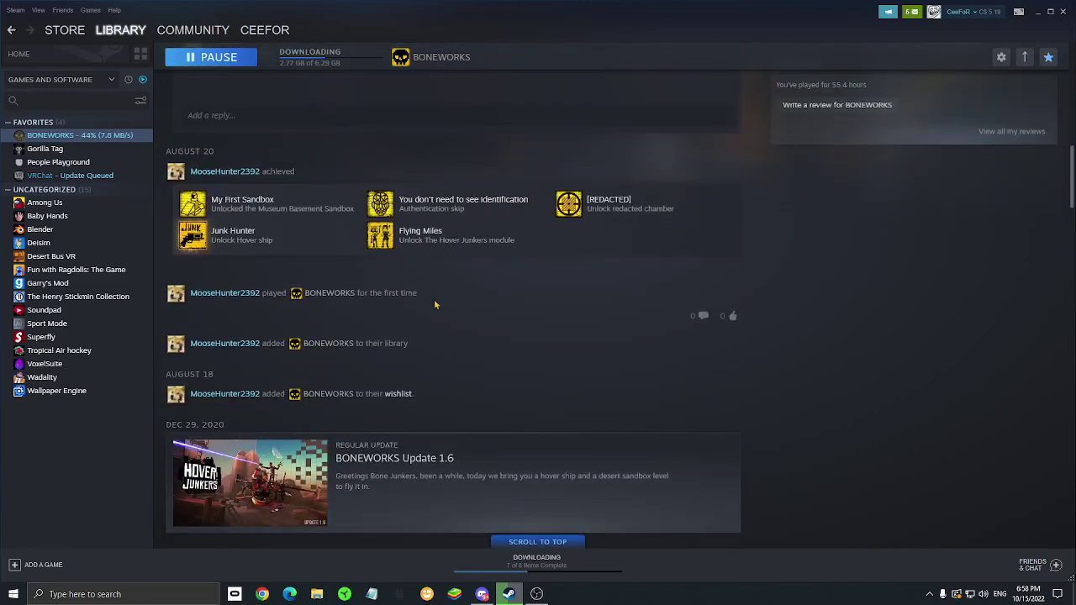
mouse_move(454, 223)
scroll(542, 240, up, 5)
scroll(542, 240, up, 5)
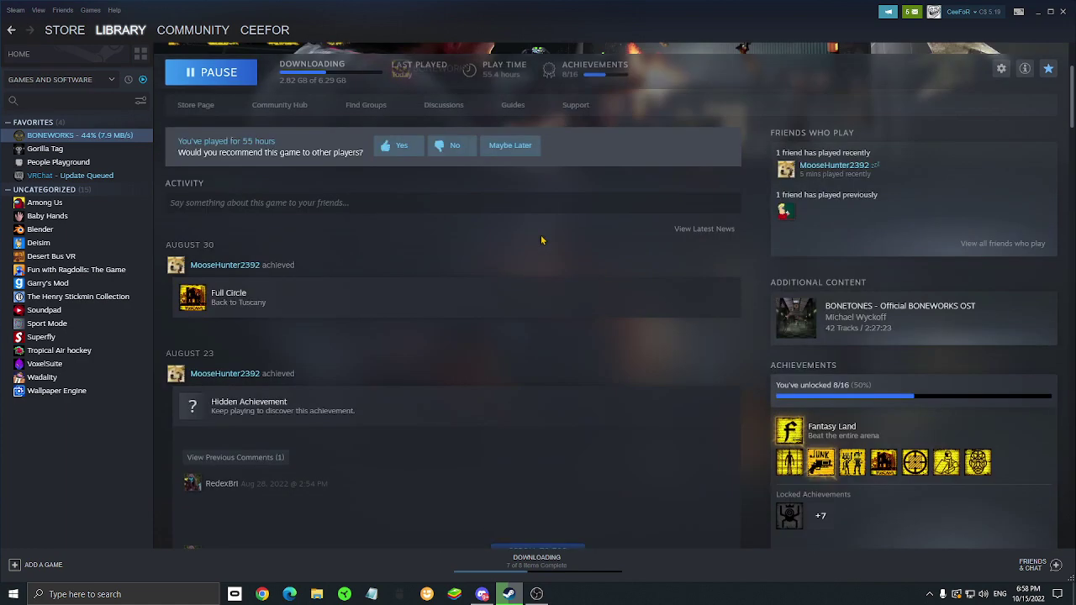
scroll(588, 294, up, 3)
scroll(728, 343, down, 3)
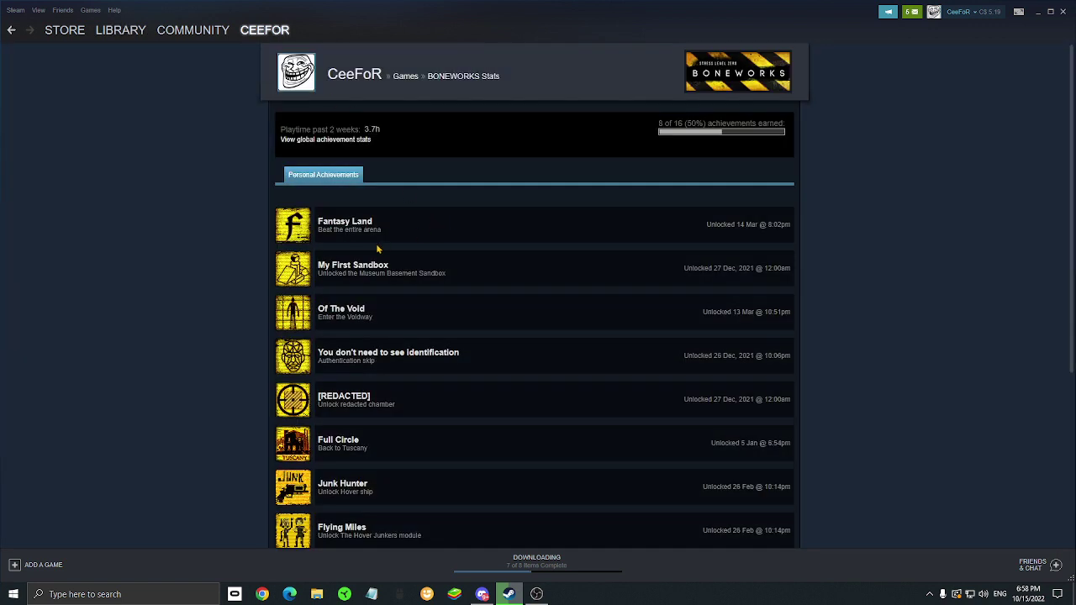
scroll(319, 252, down, 5)
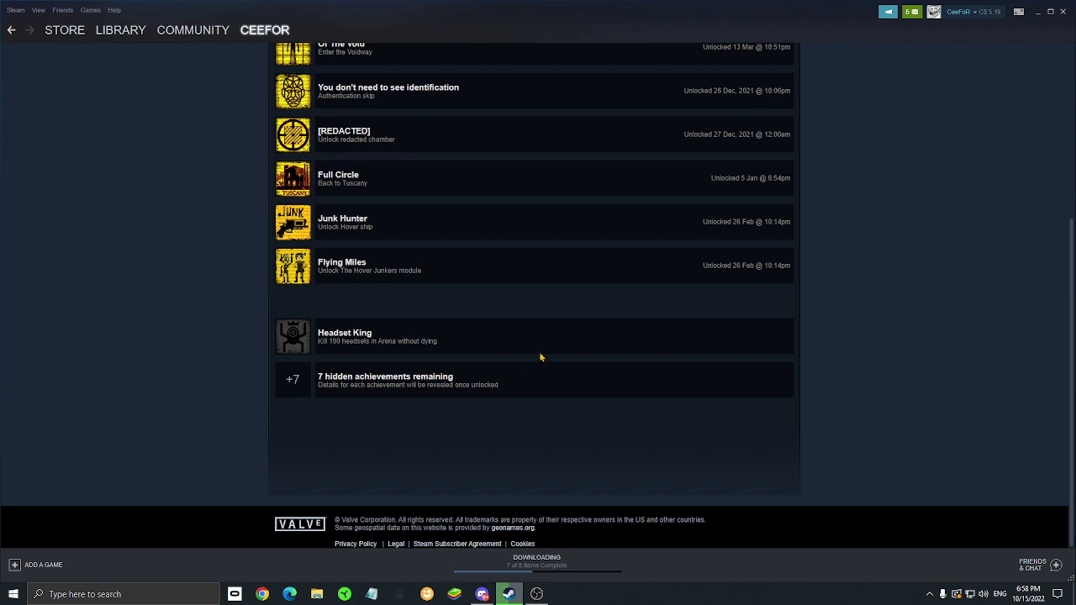
scroll(542, 358, up, 5)
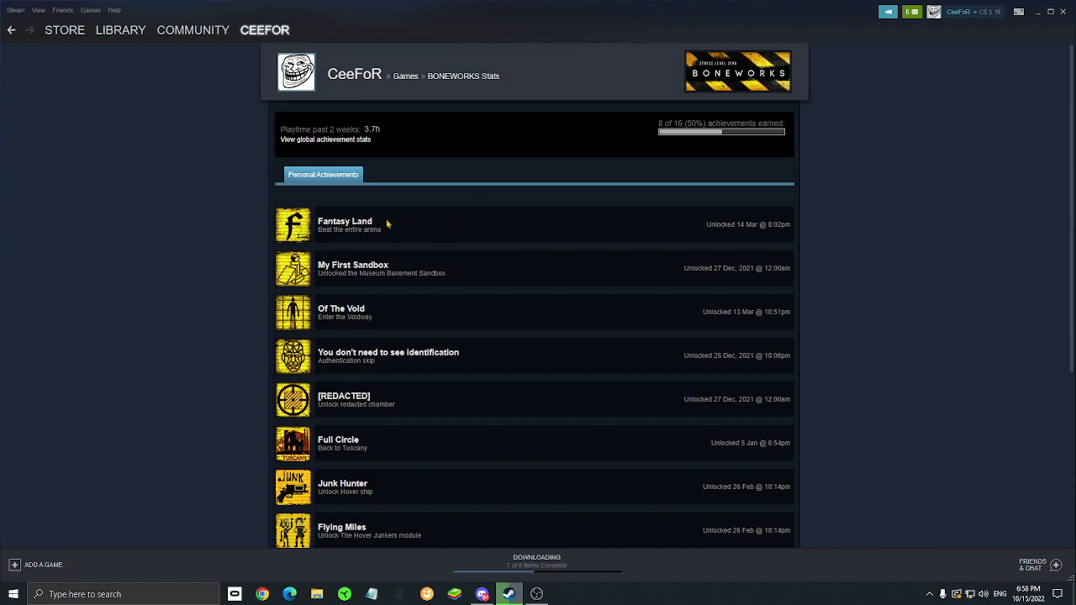
- Go back from the BONEWORKS achievements to its library page with Alt+Left
key(alt+Left)
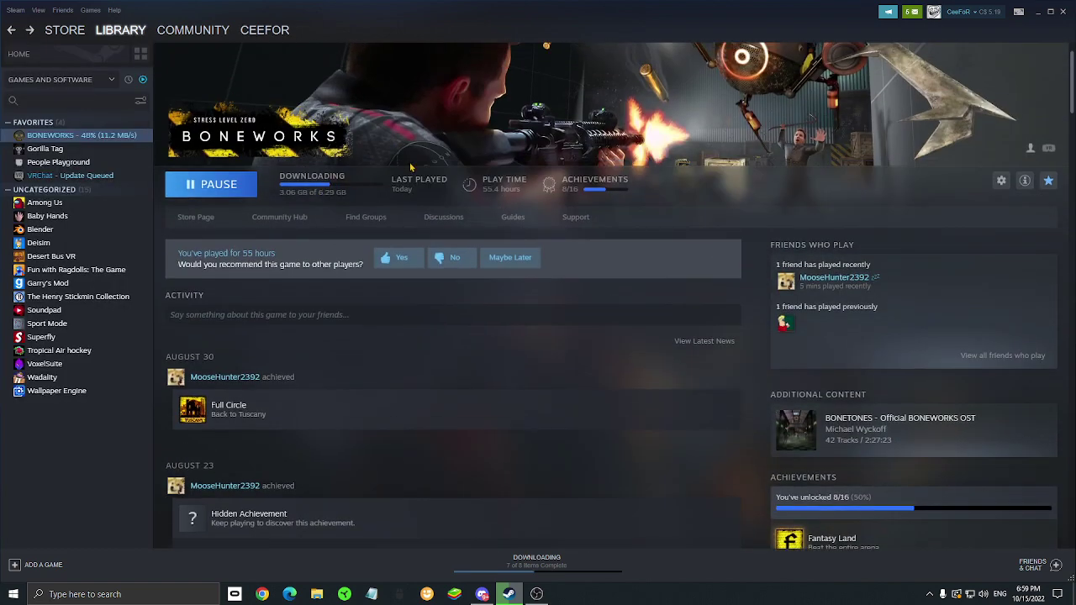
scroll(632, 257, down, 5)
scroll(631, 257, down, 3)
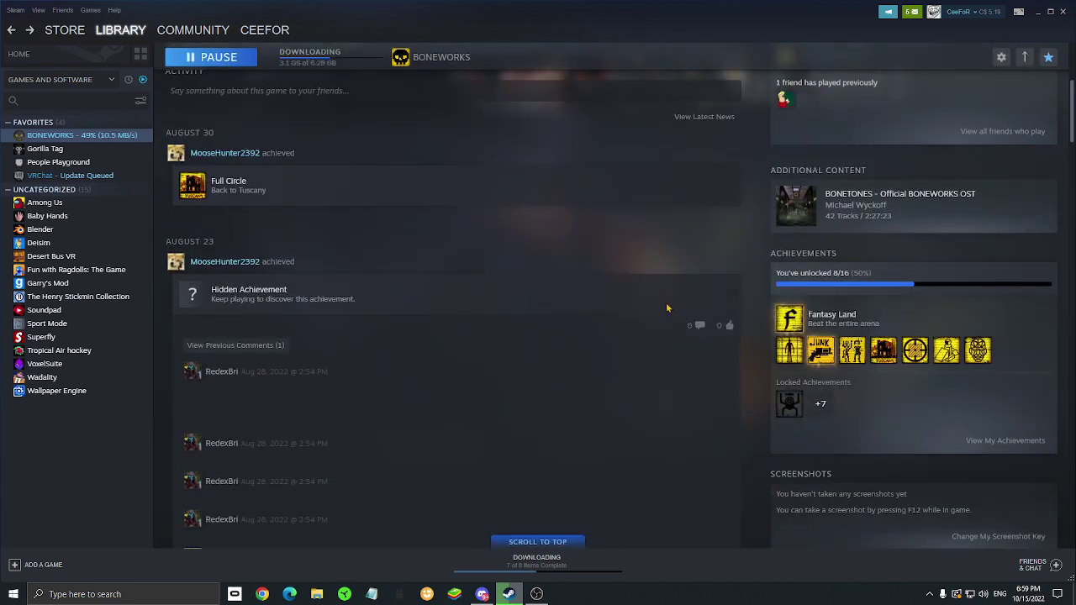
scroll(666, 313, up, 8)
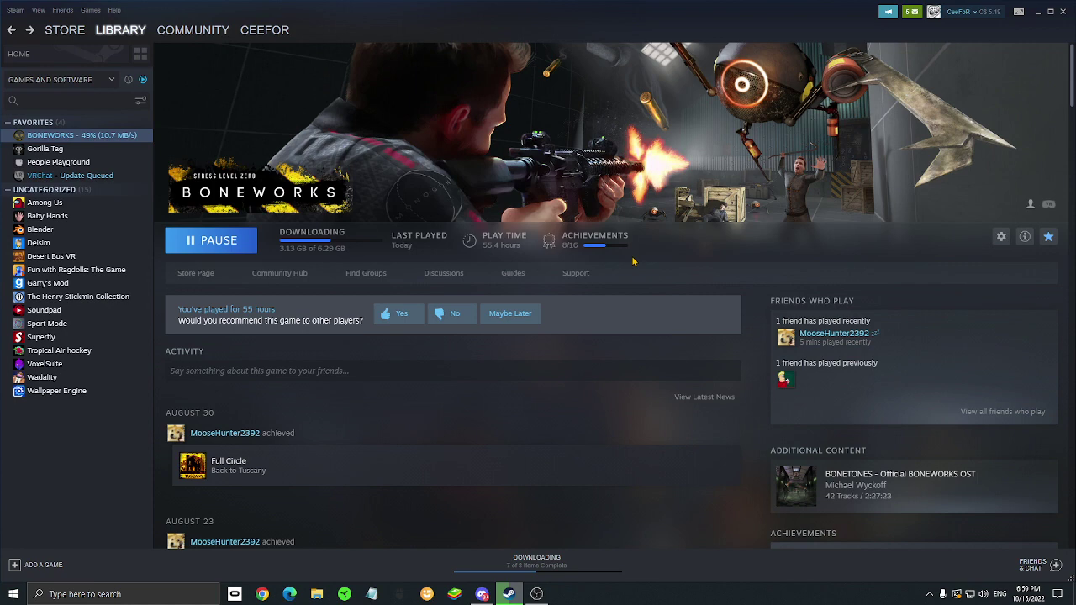